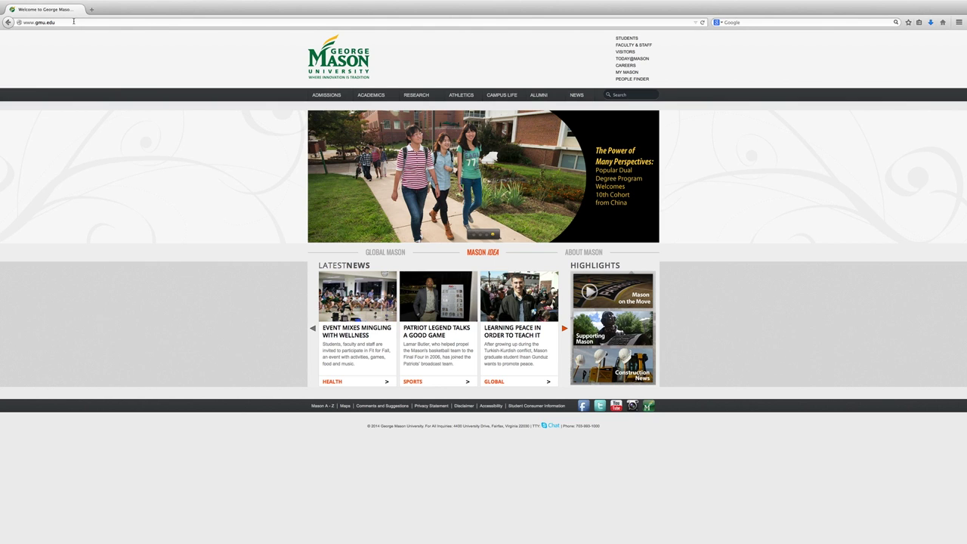
Go to ep.gmu.edu and open the Event Services Booking Form
left_click(74, 21)
type("ep")
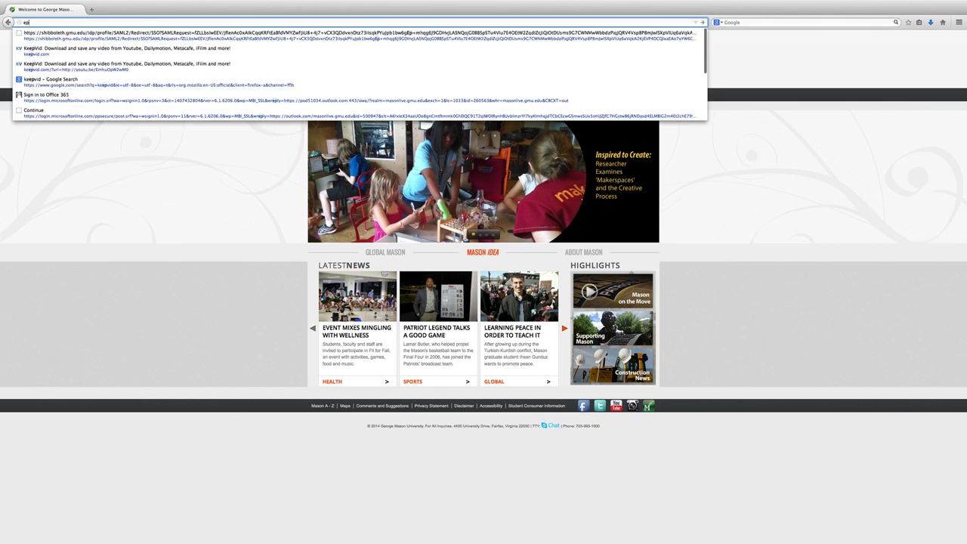
type(".gmu.edu")
key("Return")
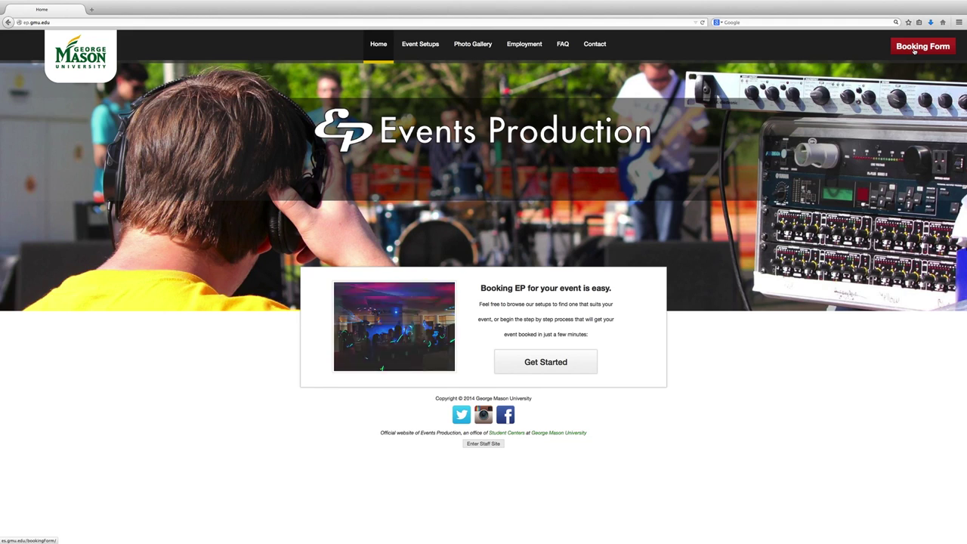
left_click(914, 47)
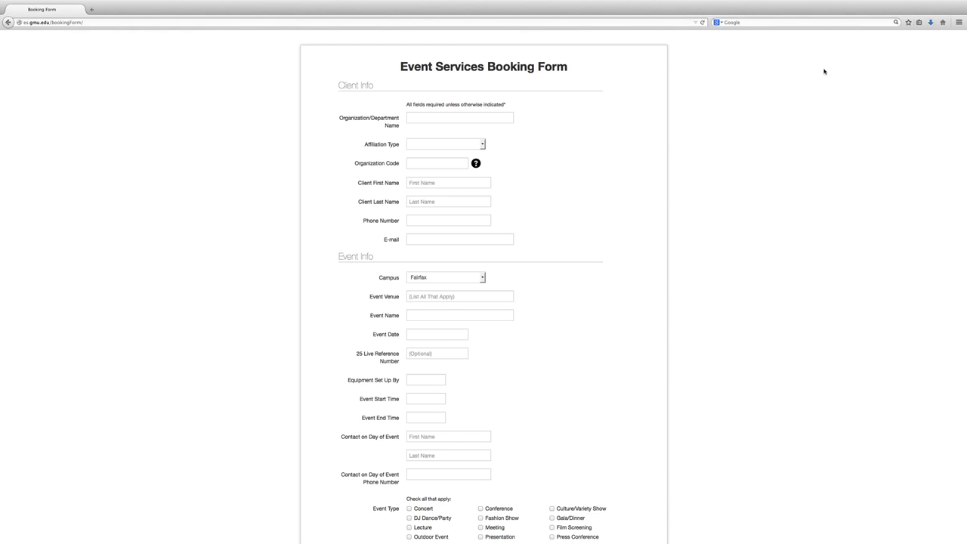
Enter 'Registered Student Organization Lead Team' as the organization with Student Organization affiliation
left_click(431, 117)
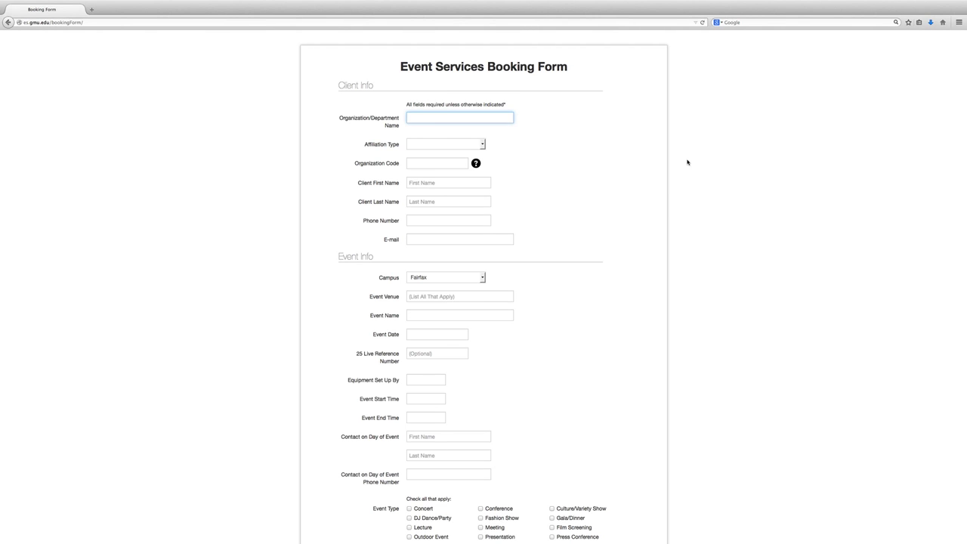
type("Regi")
type("stered Student Organization Lead Team")
left_click(482, 144)
left_click(455, 163)
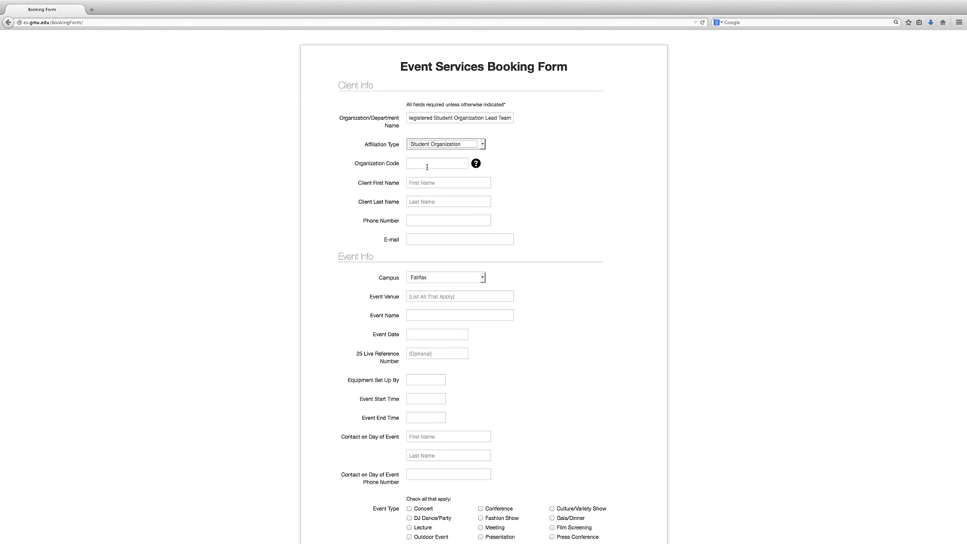
Enter organization code 610000 and the client's name, phone and e-mail
left_click(426, 165)
type("610000")
key("Tab")
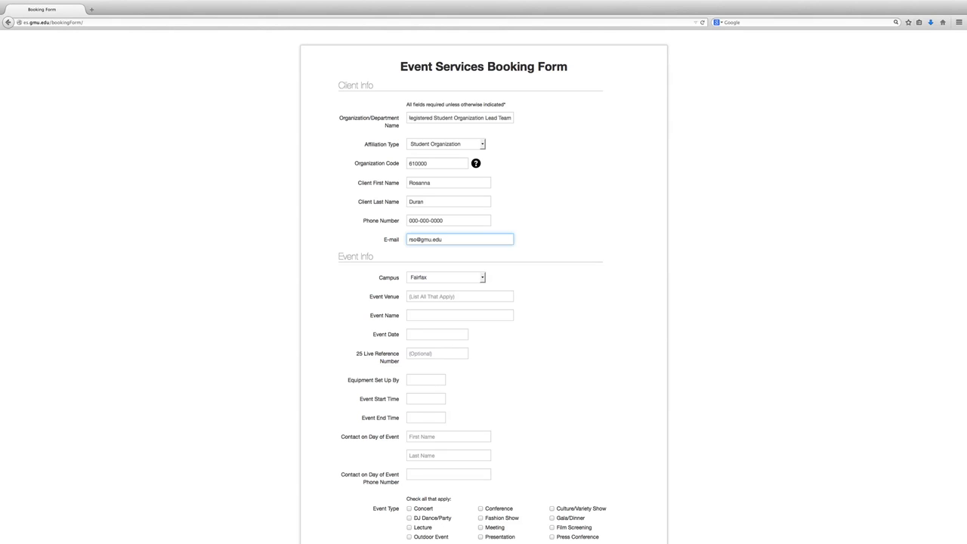
left_click(483, 279)
Keep Fairfax as the campus and set the venue to JC Dewberry Hall
scroll(483, 281, "down", 1)
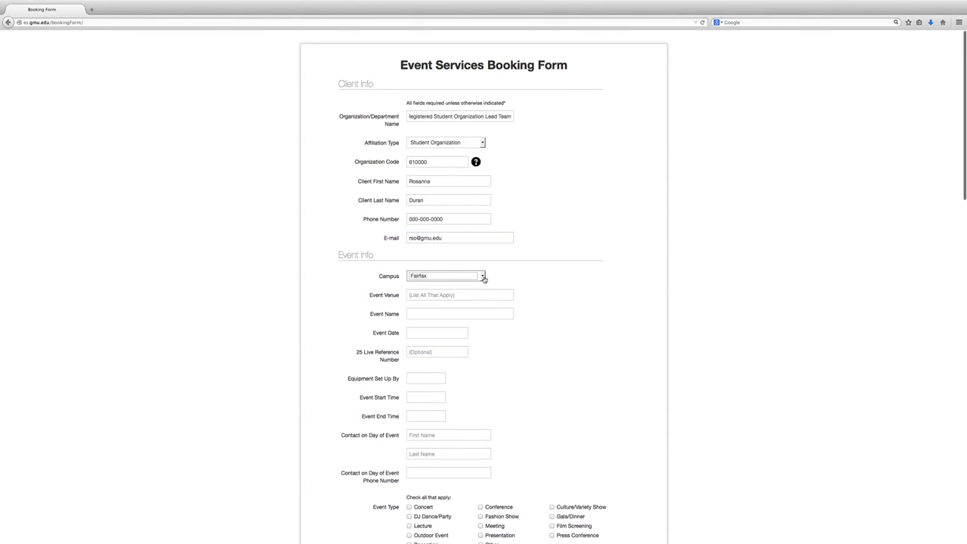
left_click(482, 278)
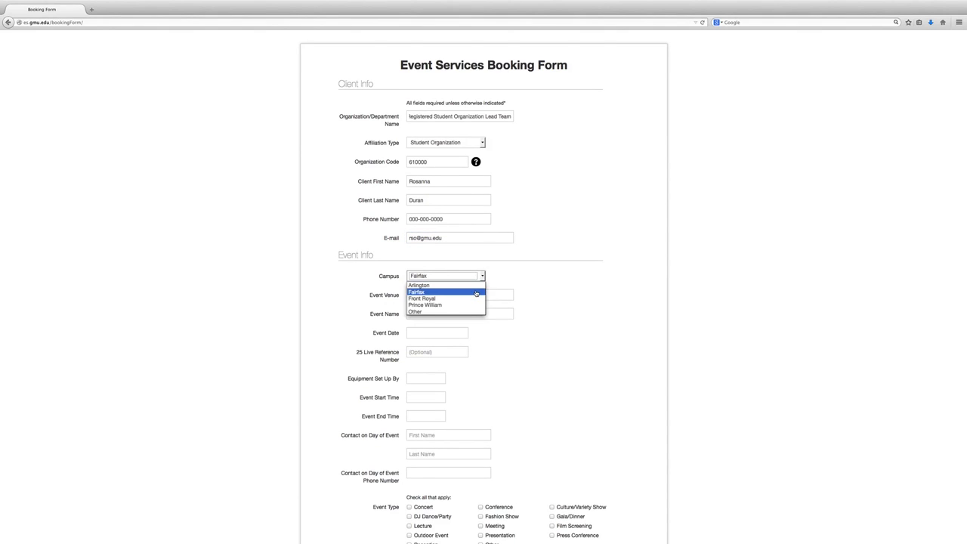
left_click(476, 292)
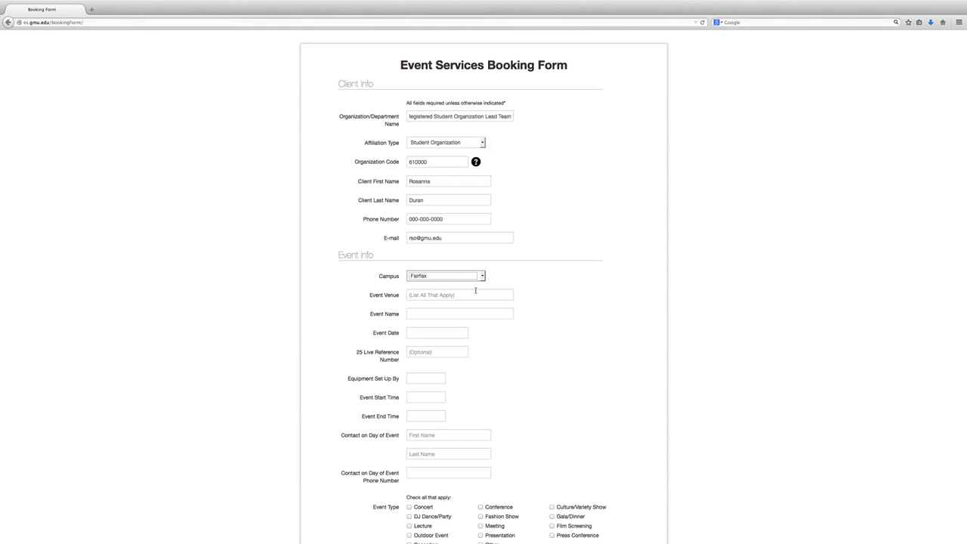
left_click(475, 295)
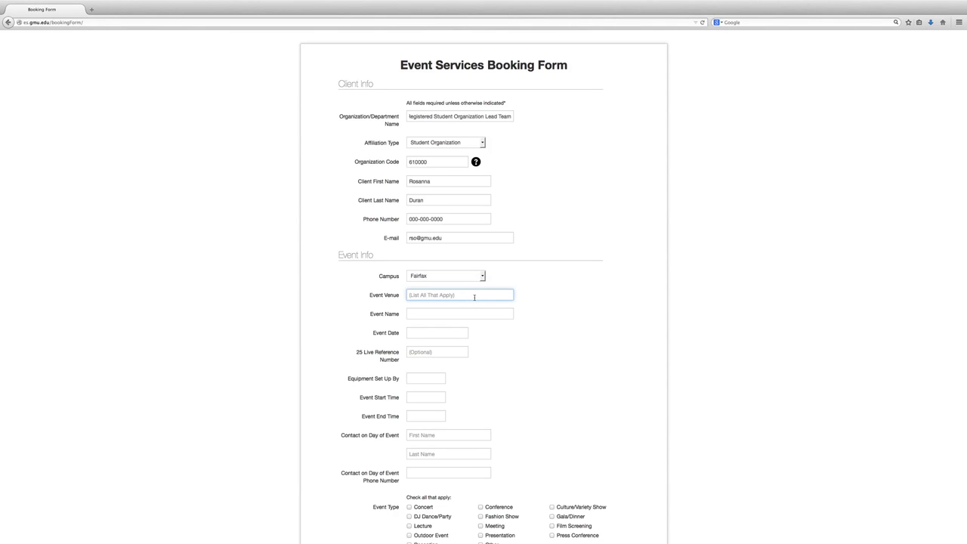
type("Dewb")
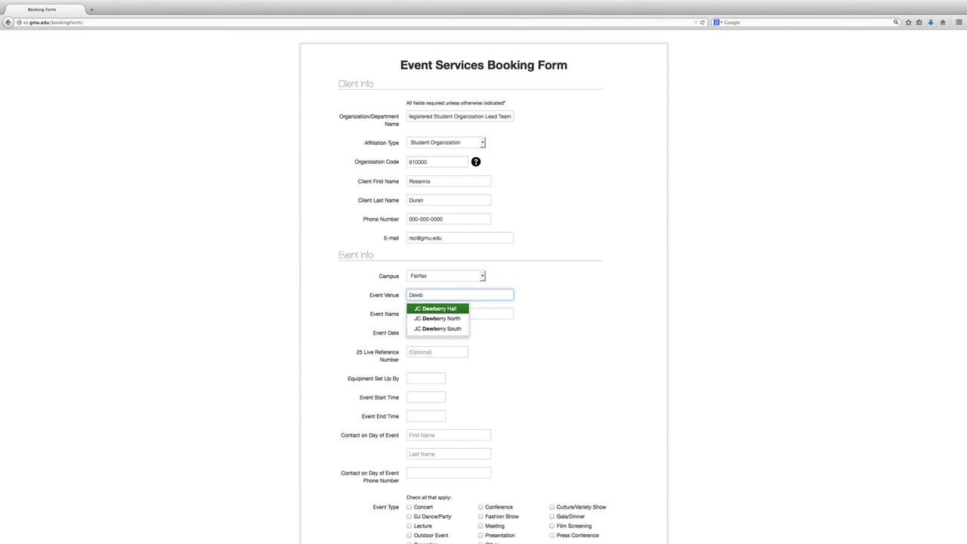
key("Return")
Name the event 'The Distinguished Quill Awards' and set its date to April 24, 2015
left_click(474, 315)
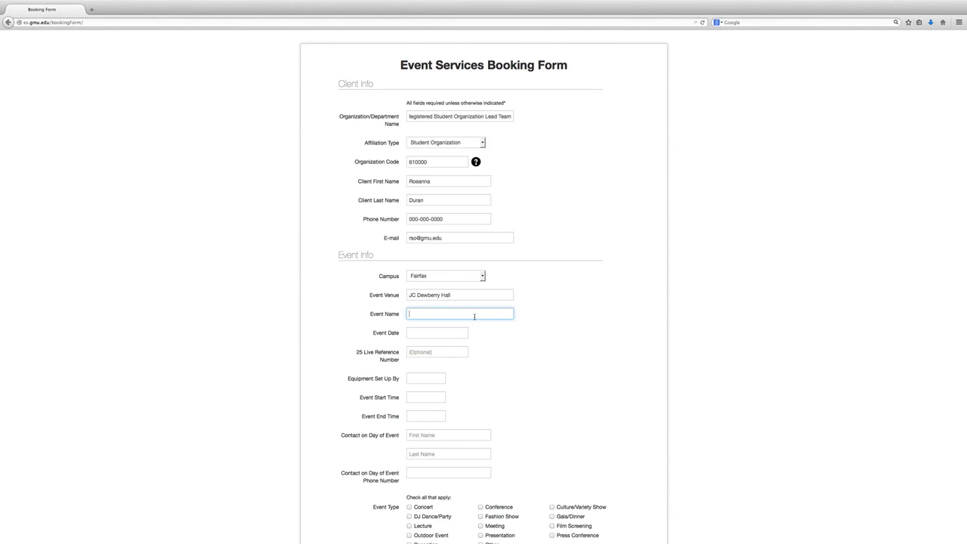
type("T")
key("BackSpace")
type("The")
type(" Distinguished Qu")
type("ill Awards")
left_click(448, 335)
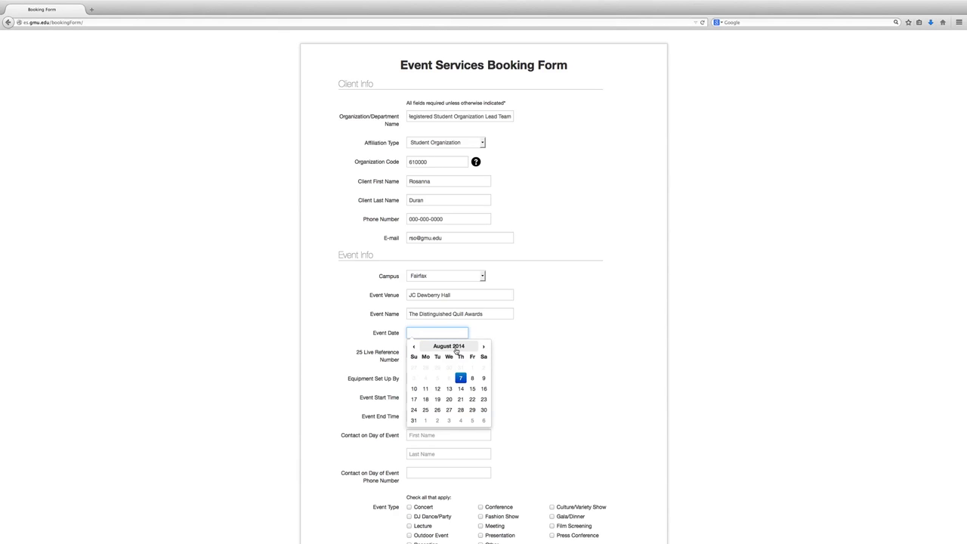
left_click(449, 346)
left_click(483, 346)
left_click(469, 365)
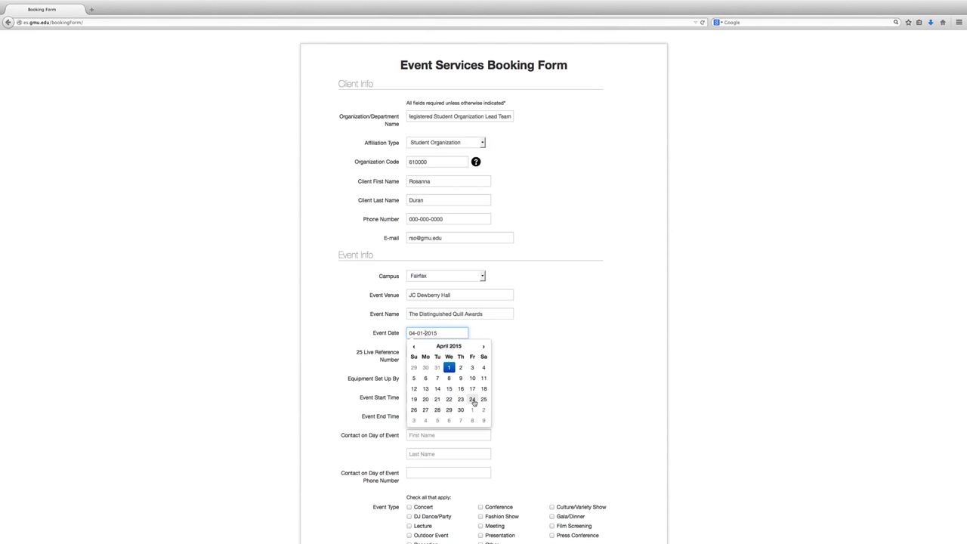
left_click(472, 400)
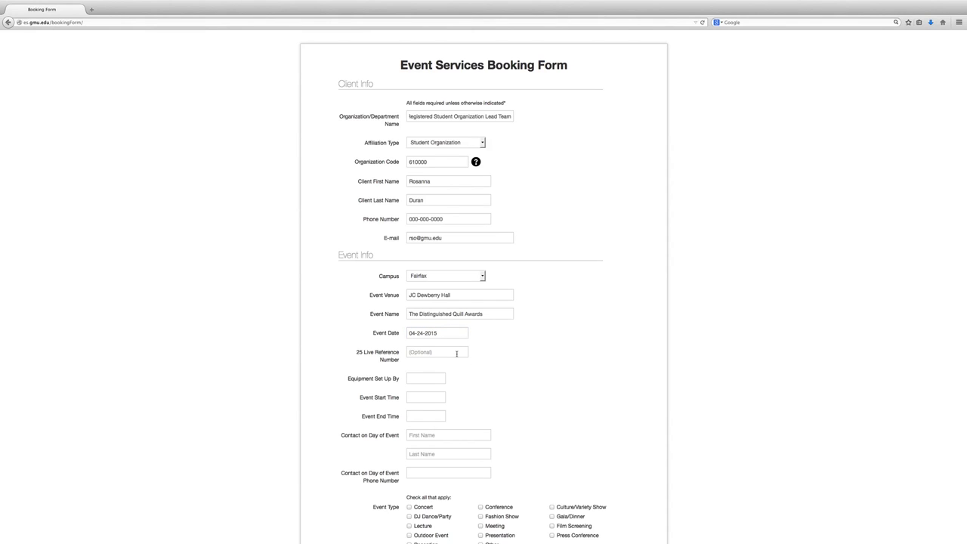
Set setup time 6:00pm, start time 8:00pm and end time 10:00pm
left_click(456, 352)
left_click(410, 378)
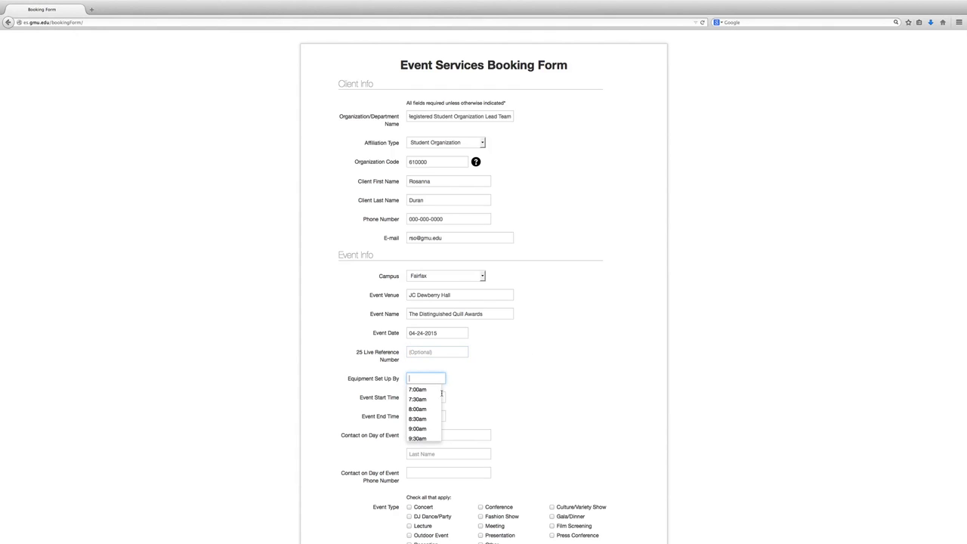
type("6:00pm")
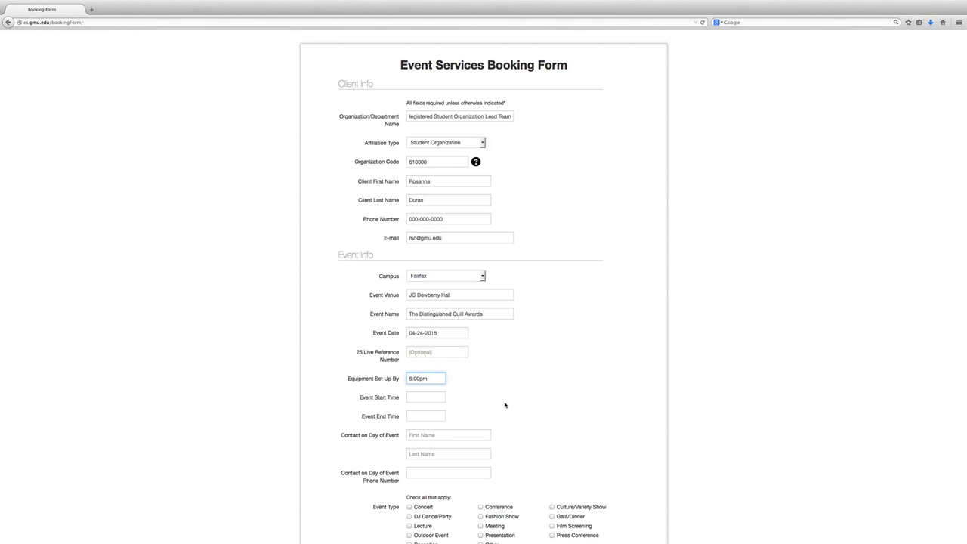
left_click(433, 399)
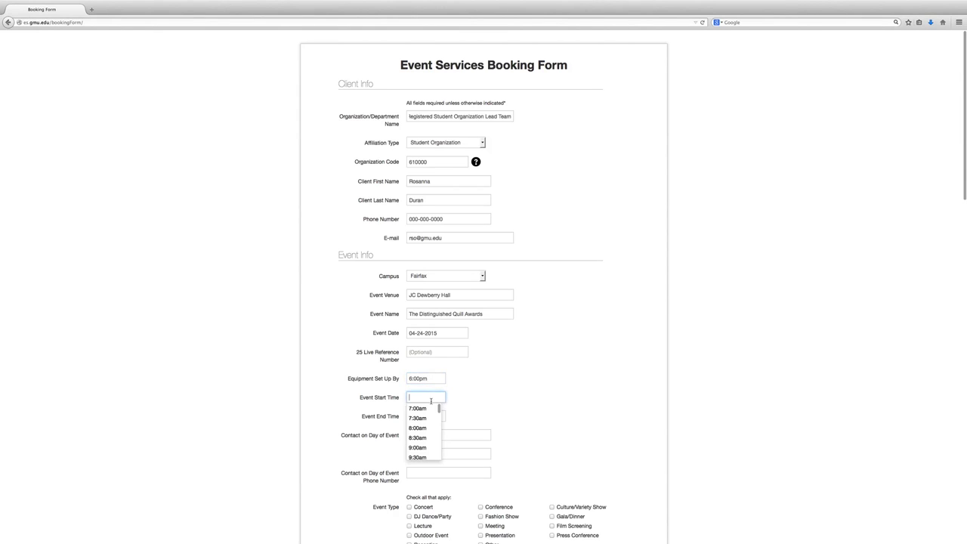
type("8:00pm")
left_click(590, 408)
key("Tab")
type("10:00pm")
scroll(434, 257, "down", 3)
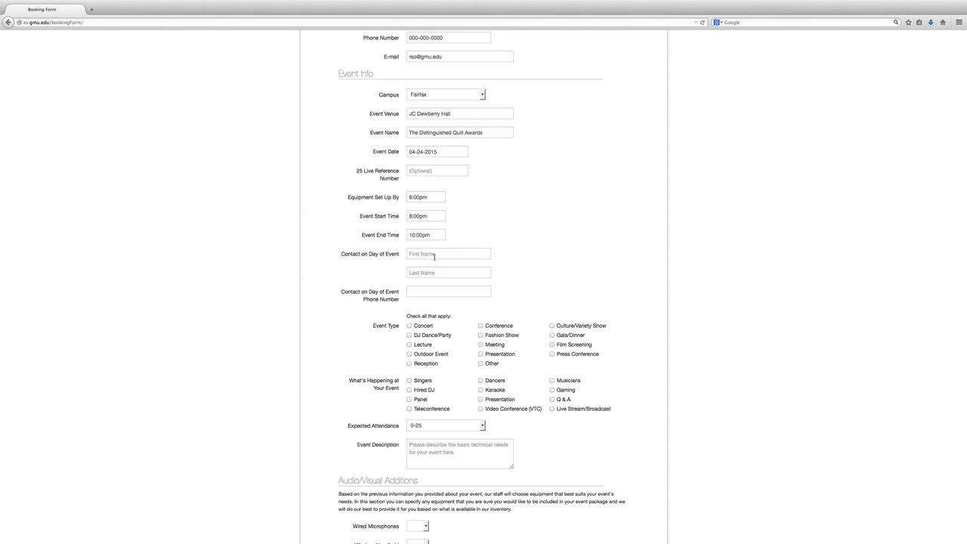
Enter the day-of-event contact's first name, last name and phone, and mark event type Presentation
left_click(434, 257)
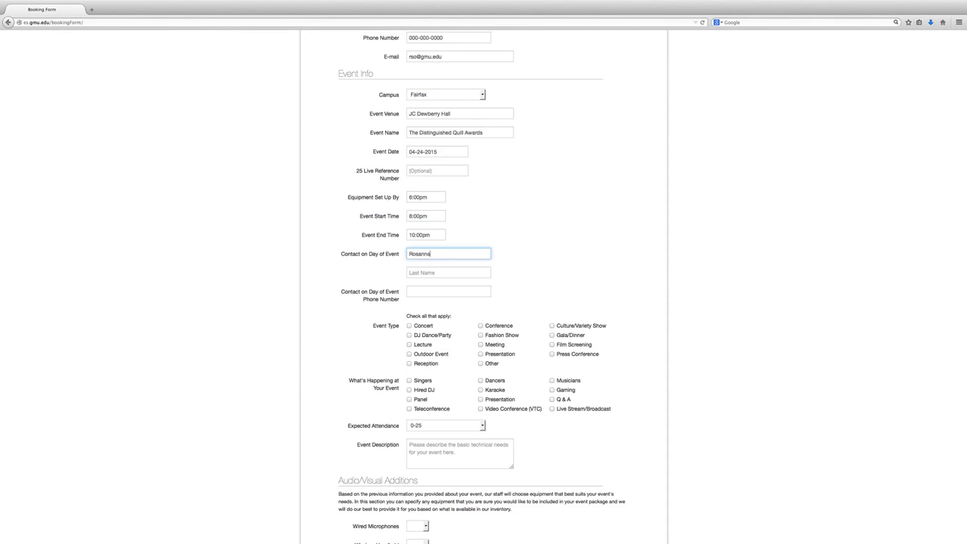
key("Tab")
key("Tab")
type("000-000-0000")
scroll(434, 257, "down", 2)
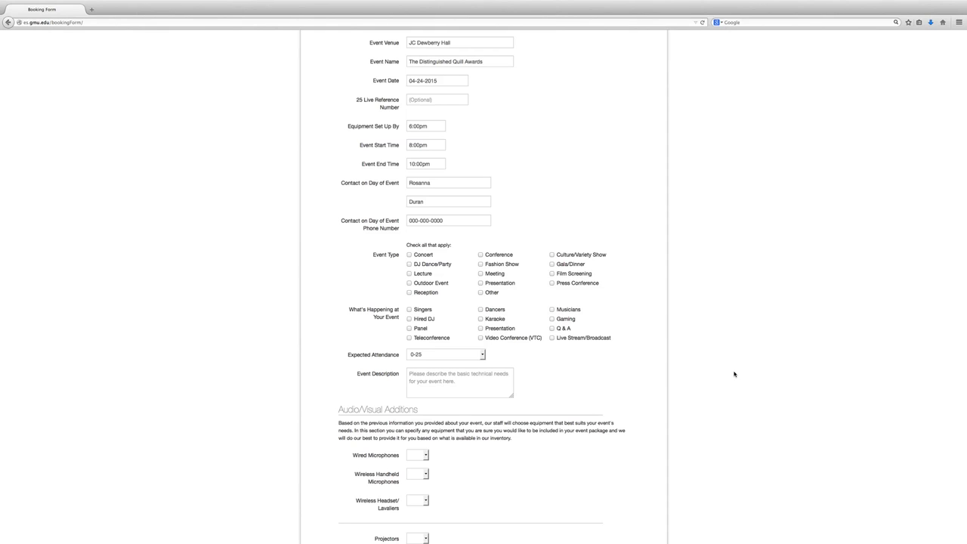
left_click(481, 283)
Add Reception type, check Hired DJ and Presentation, set attendance 50-100, and describe the banquet's needs
left_click(434, 294)
left_click(430, 320)
left_click(480, 328)
left_click(482, 356)
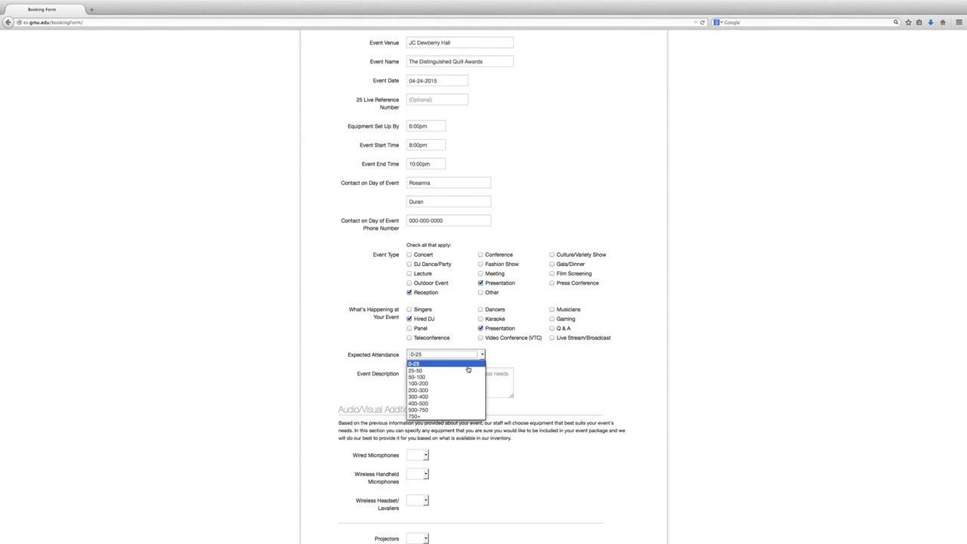
left_click(460, 376)
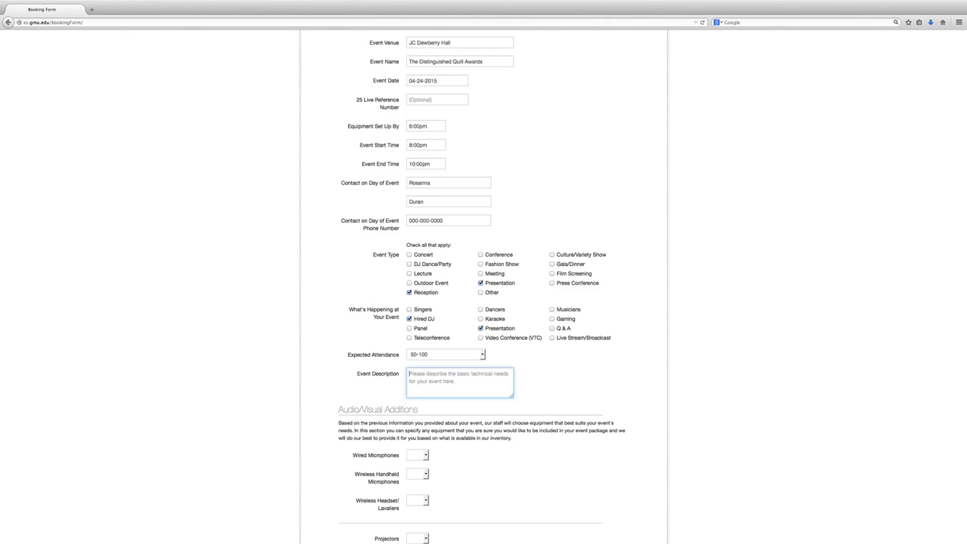
type("We are hosting an awa")
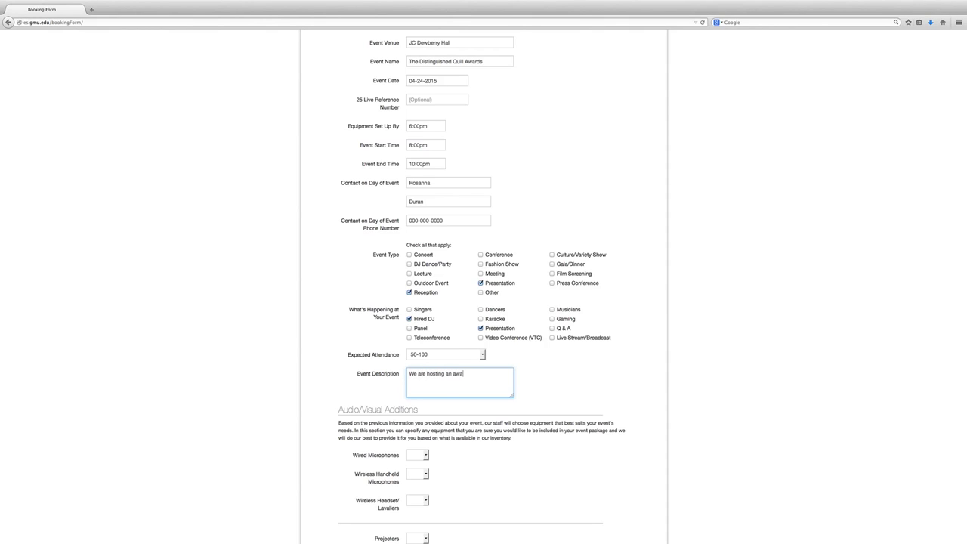
type("rds banquet ")
type("that will require a so")
type("und system,")
type(" microphones, an")
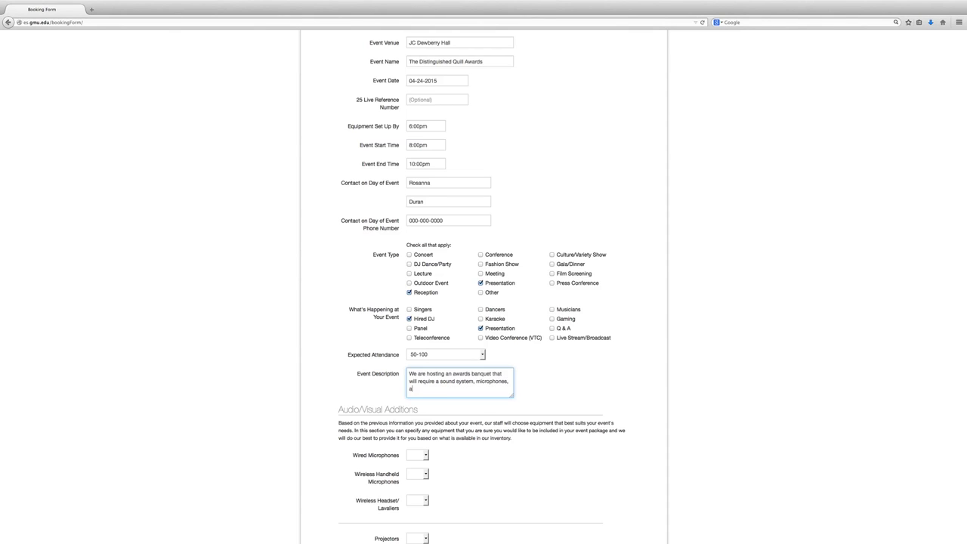
type("d a projector.")
scroll(491, 340, "down", 5)
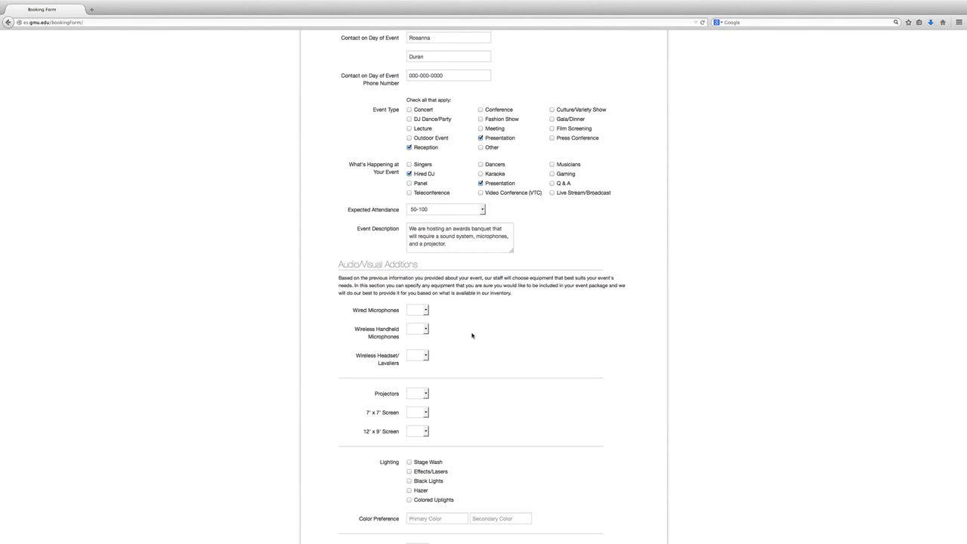
Request 3 wired microphones, one projector and one 12' x 9' screen
scroll(428, 315, "up", 1)
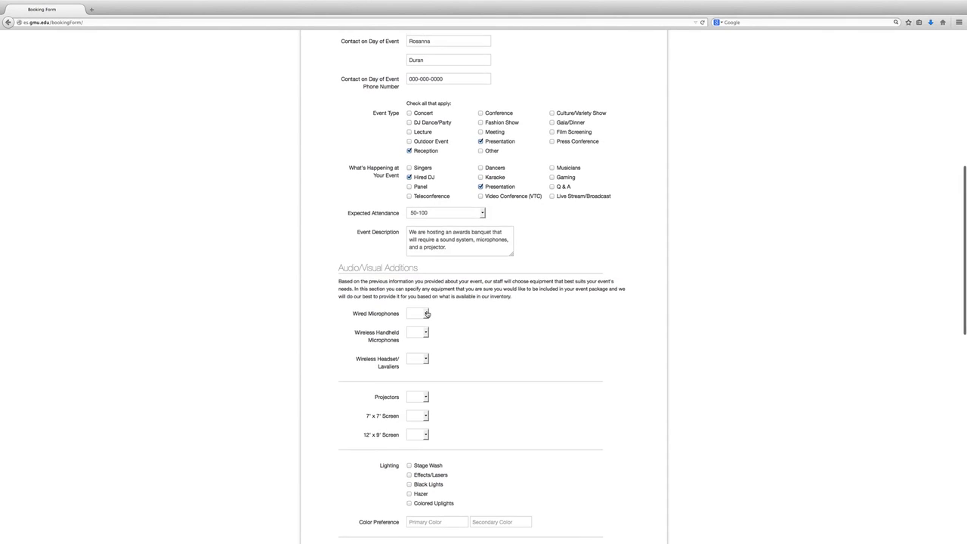
scroll(427, 317, "down", 1)
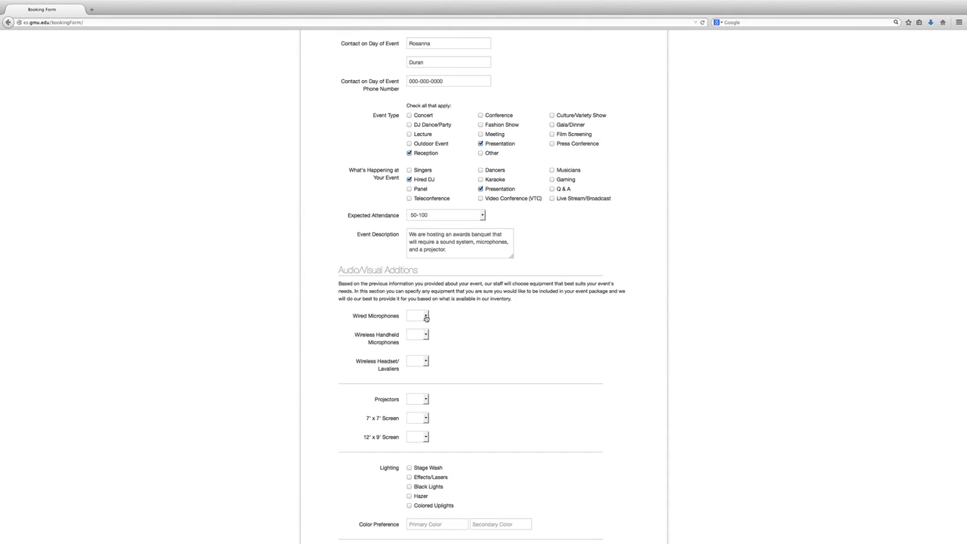
left_click(426, 317)
left_click(412, 336)
scroll(414, 342, "down", 2)
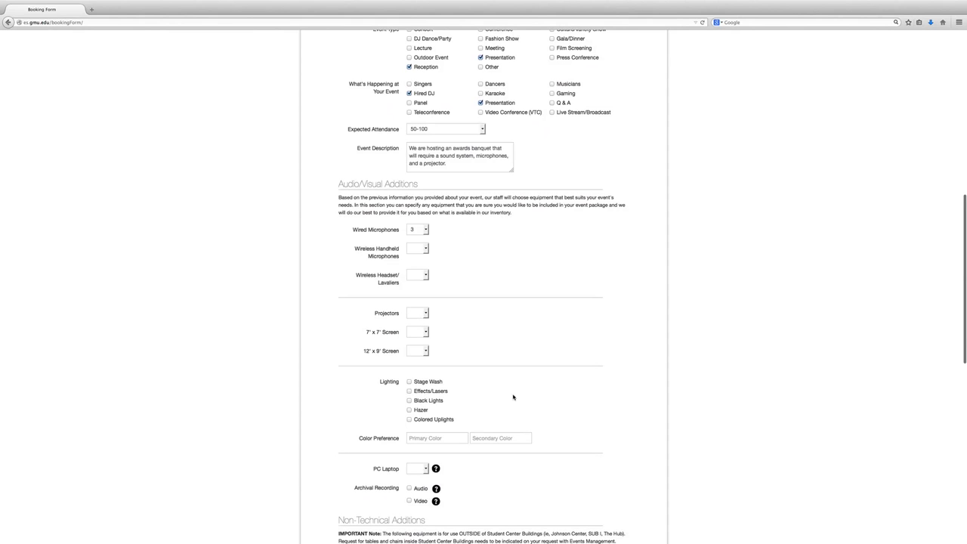
left_click(423, 315)
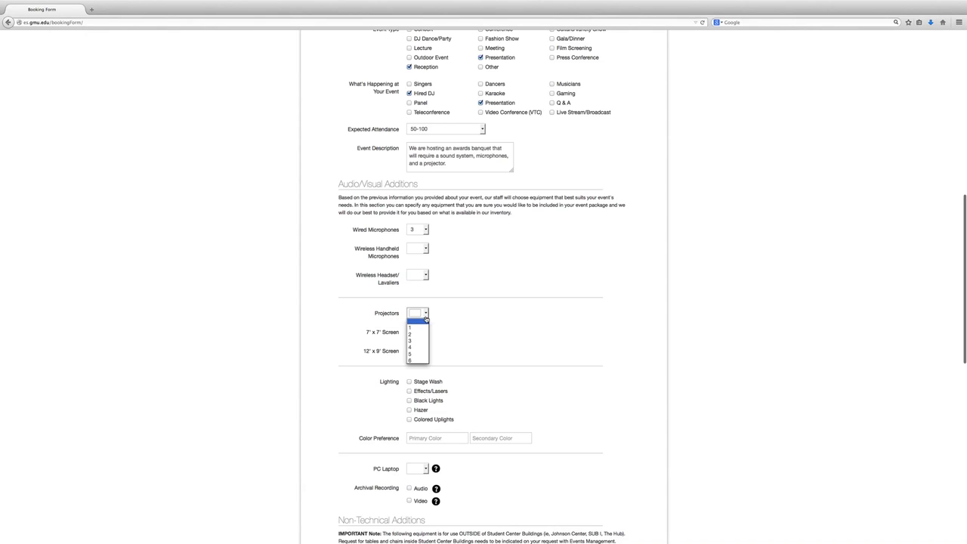
left_click(424, 326)
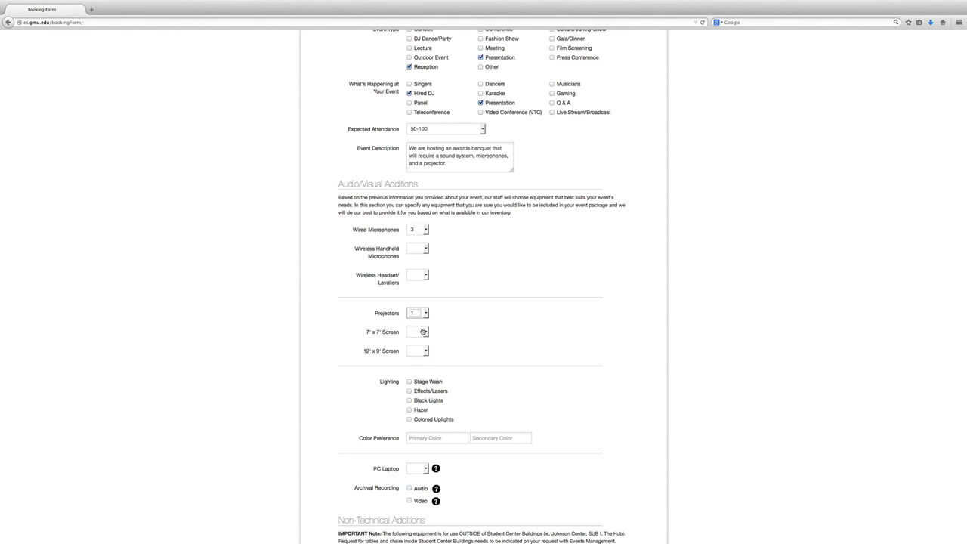
left_click(425, 351)
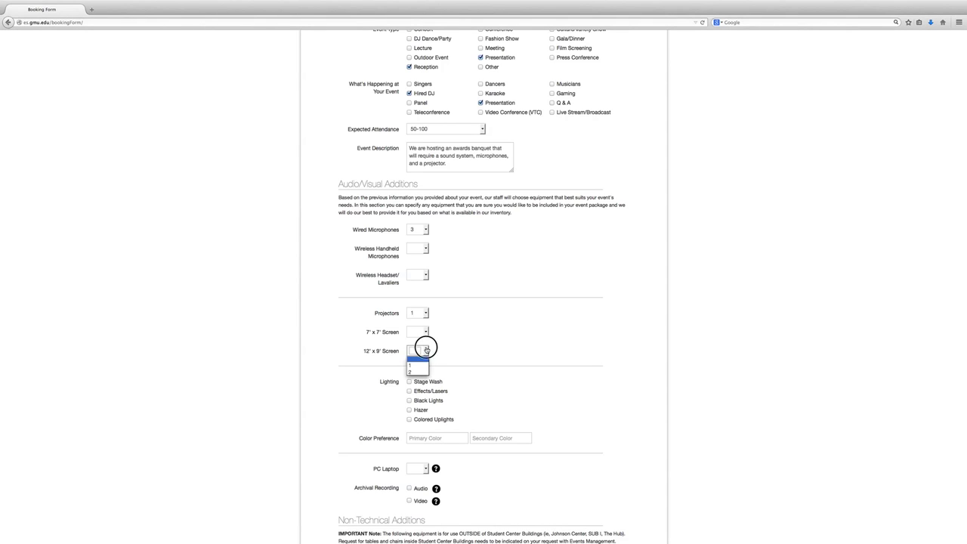
left_click(419, 365)
Add Colored Uplights in Green and Gold, and request one PC laptop
scroll(419, 366, "down", 3)
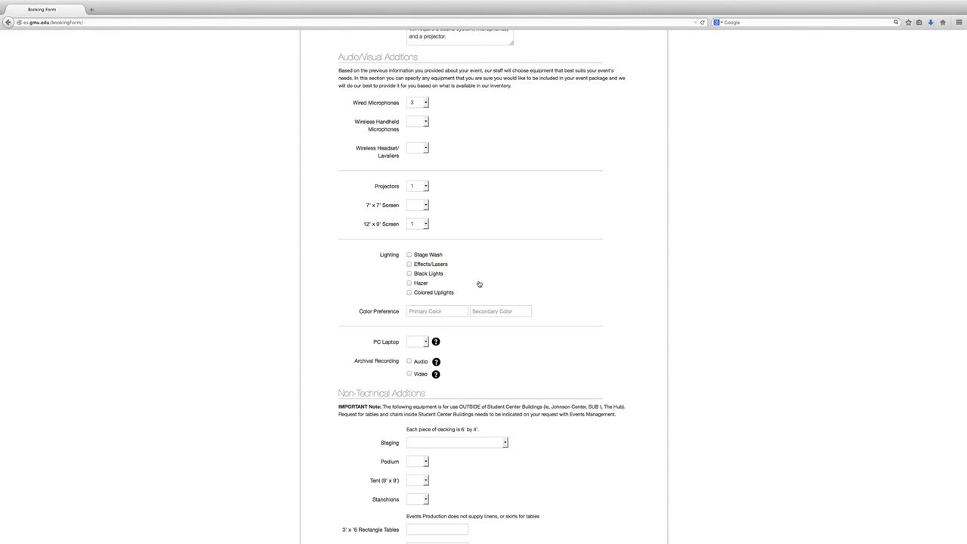
left_click(430, 294)
left_click(452, 311)
type("Green")
key("Tab")
type("Gold")
left_click(491, 353)
left_click(424, 344)
left_click(556, 350)
scroll(487, 333, "down", 5)
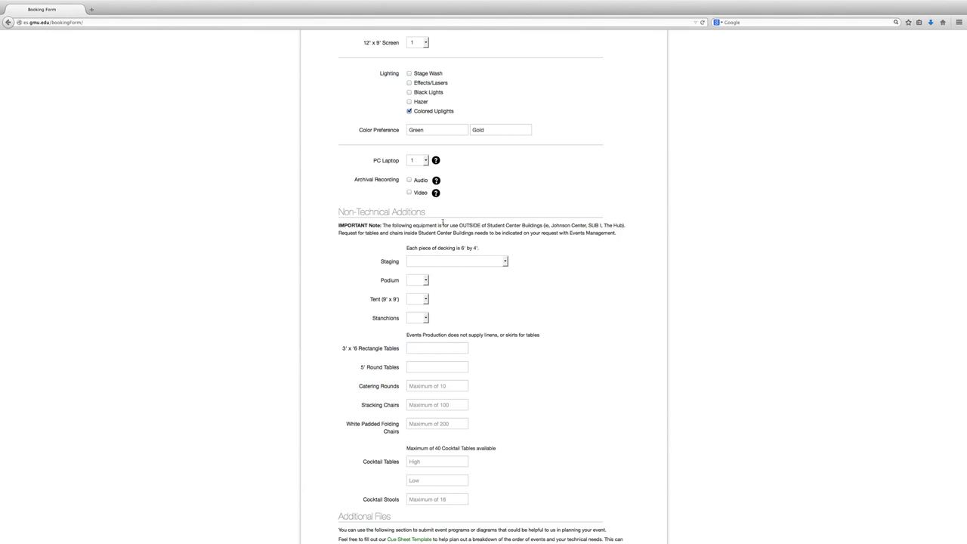
Choose the largest 28' x 18' staging option and one podium
left_click(505, 261)
left_click(498, 309)
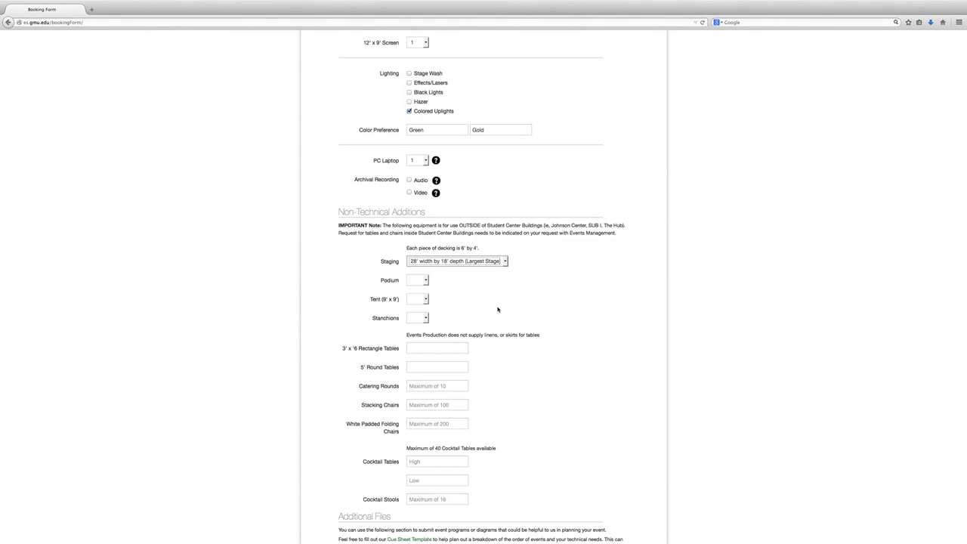
left_click(425, 280)
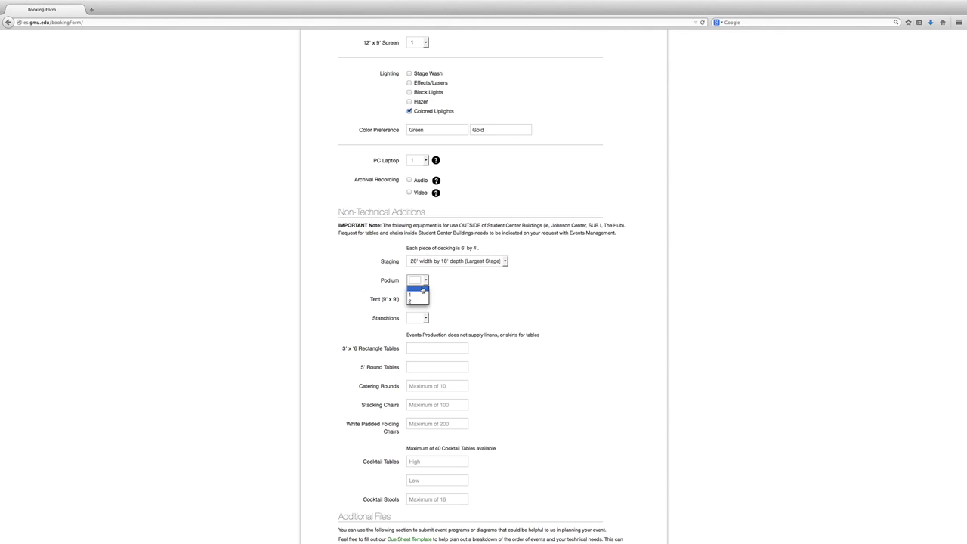
left_click(422, 291)
scroll(433, 296, "down", 1)
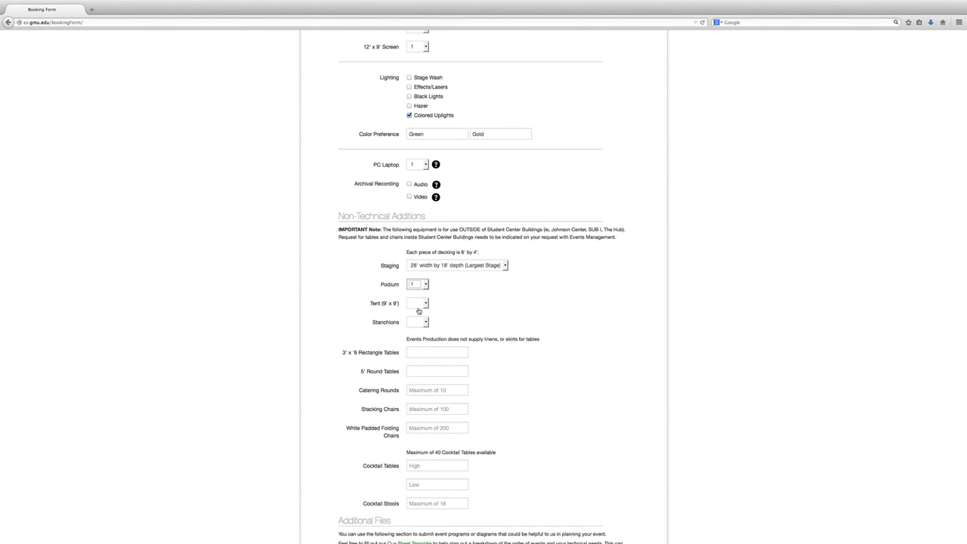
scroll(453, 310, "down", 2)
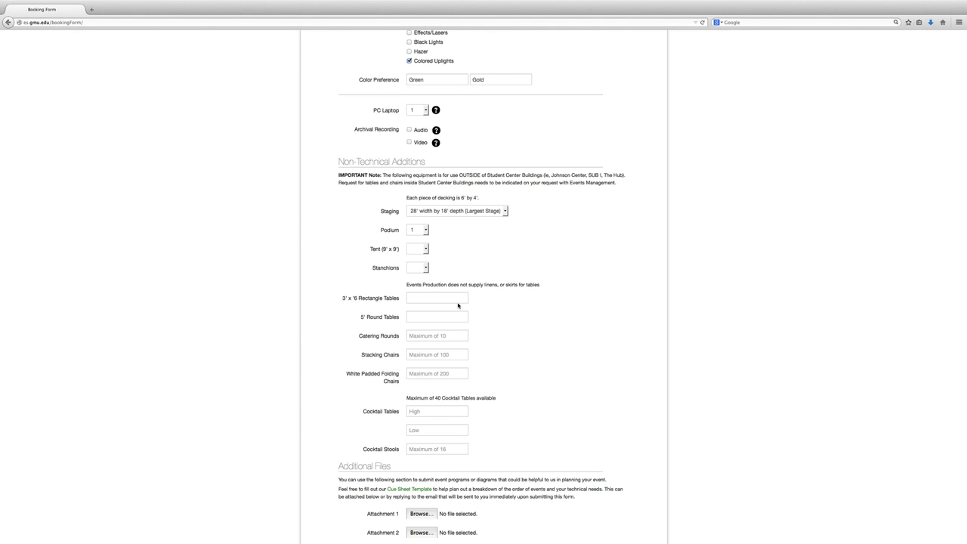
scroll(378, 343, "down", 3)
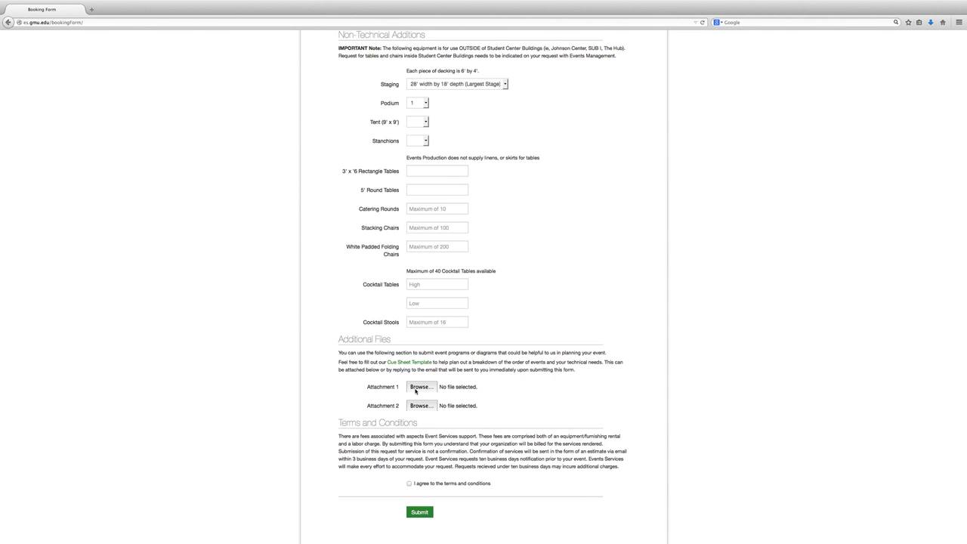
Agree to the terms and conditions and submit the booking request
scroll(537, 404, "down", 1)
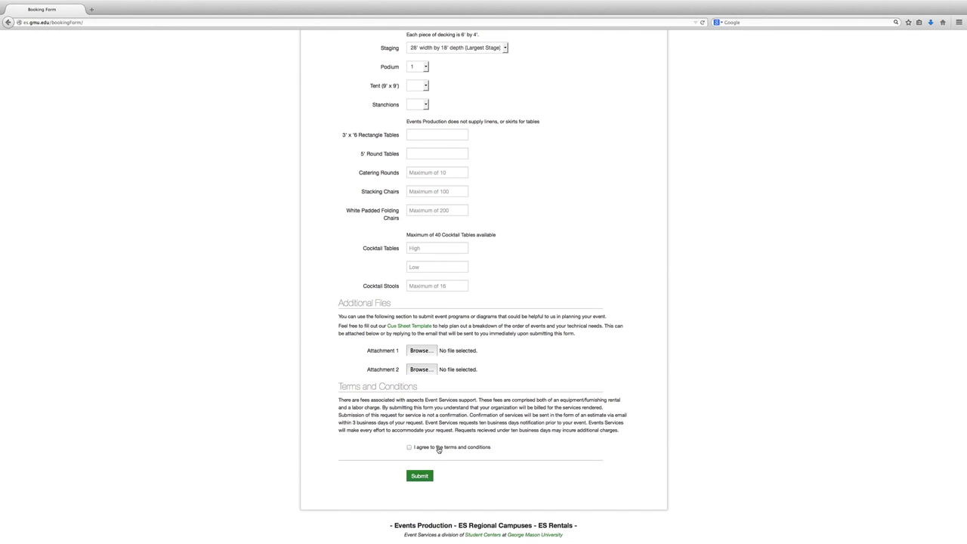
left_click(409, 448)
left_click(424, 480)
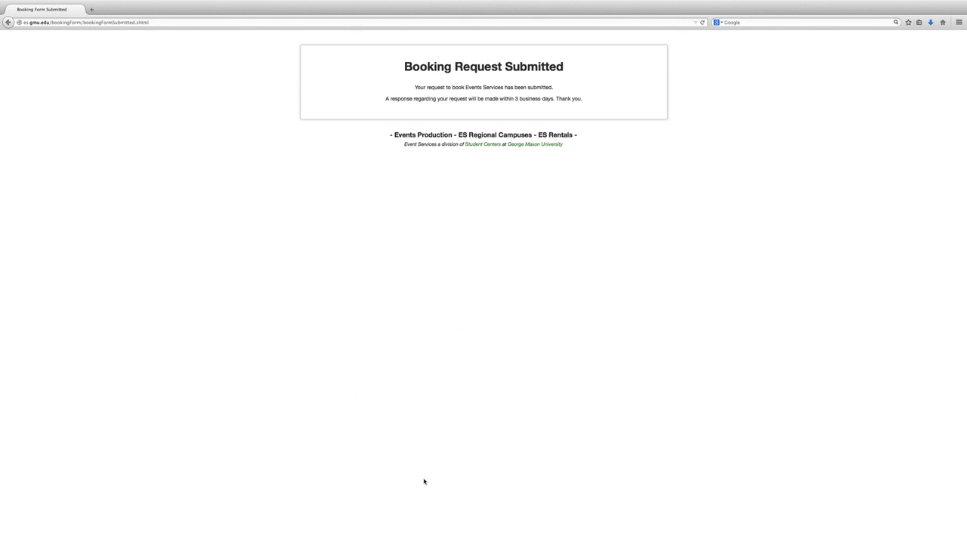